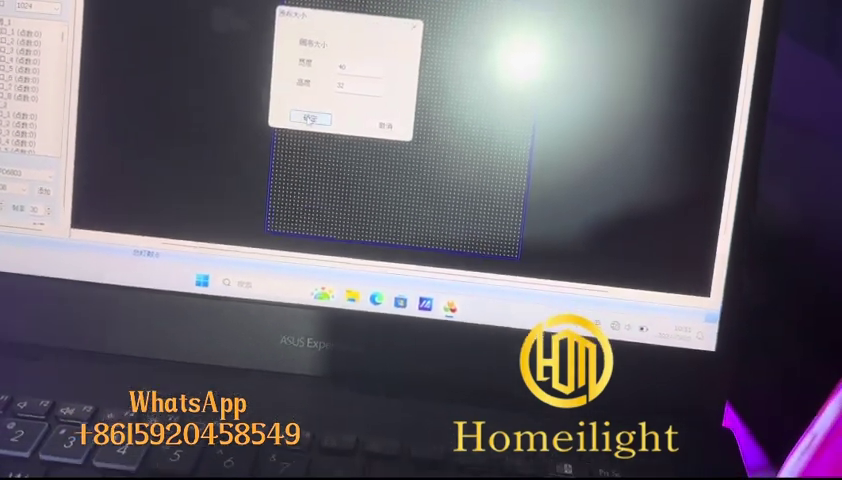
- Confirm the new canvas size and outline the first panel at the grid's bottom-left corner
left_click(310, 119)
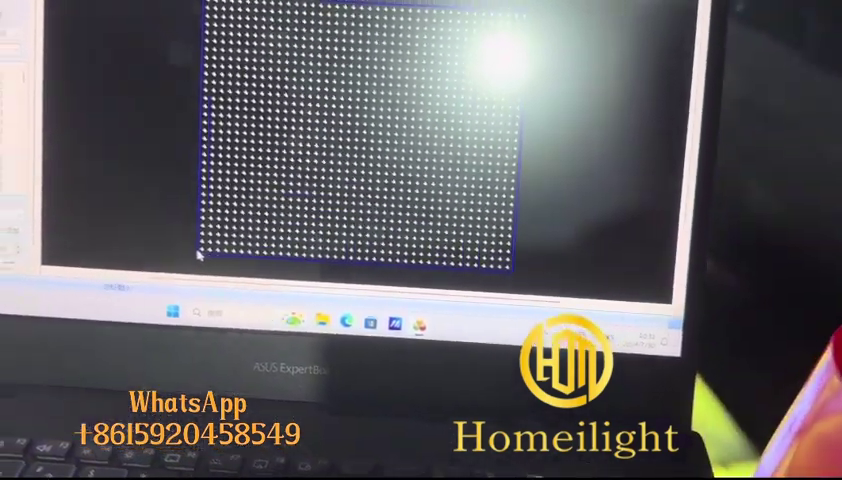
left_click_drag(199, 255, 230, 258)
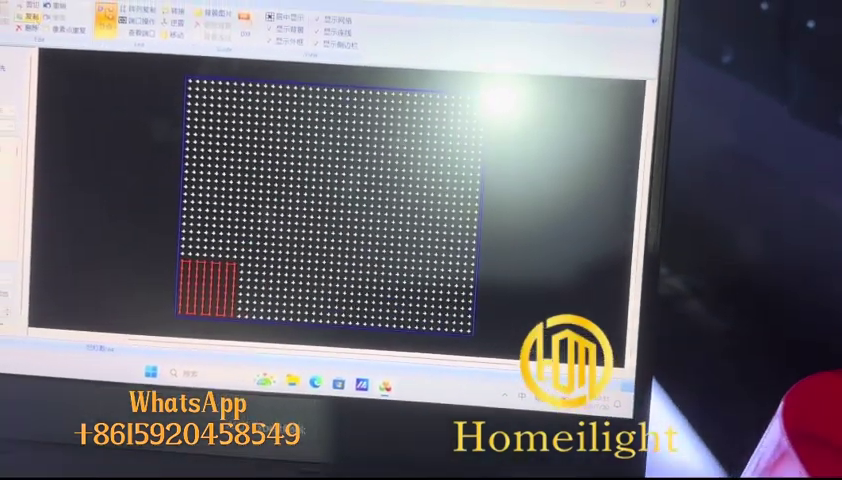
- Map the first column of panels upward from the grid's bottom-left corner
left_click_drag(174, 300, 233, 252)
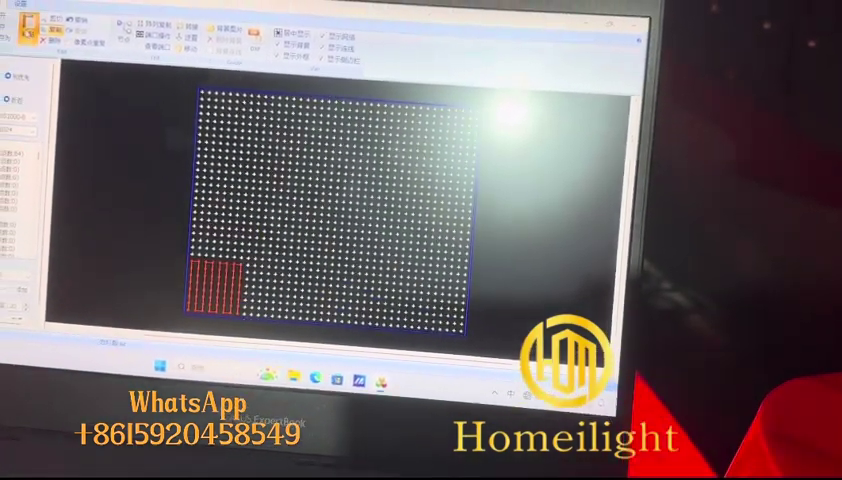
mouse_move(234, 240)
left_mouse_down()
mouse_move(184, 172)
mouse_move(240, 130)
left_mouse_up()
left_click_drag(257, 180, 207, 127)
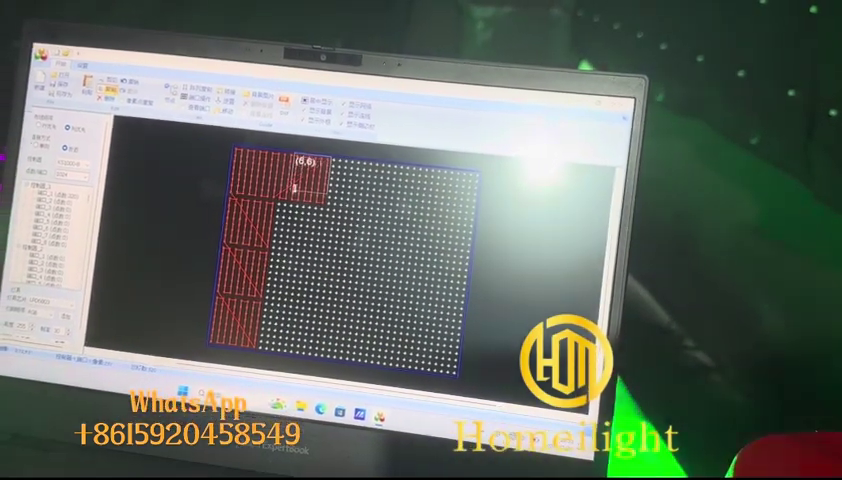
left_click_drag(327, 203, 336, 203)
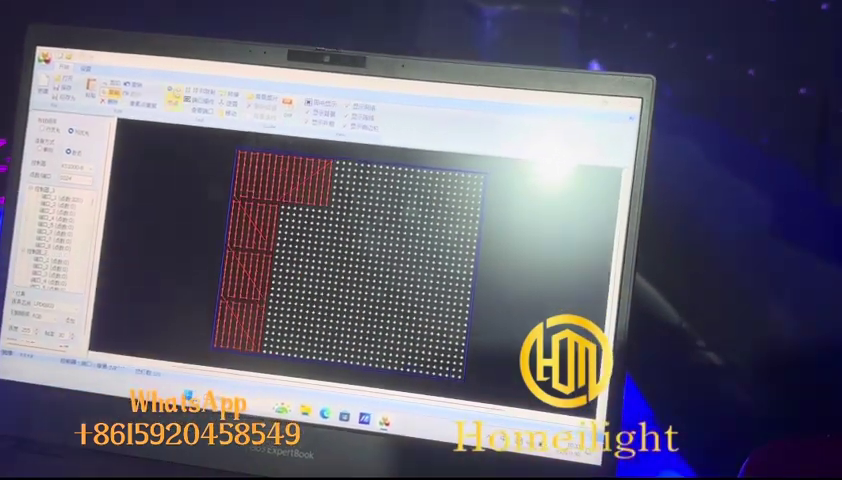
- Map a second block of panels beside the first, working down to the bottom
left_click_drag(325, 258, 270, 206)
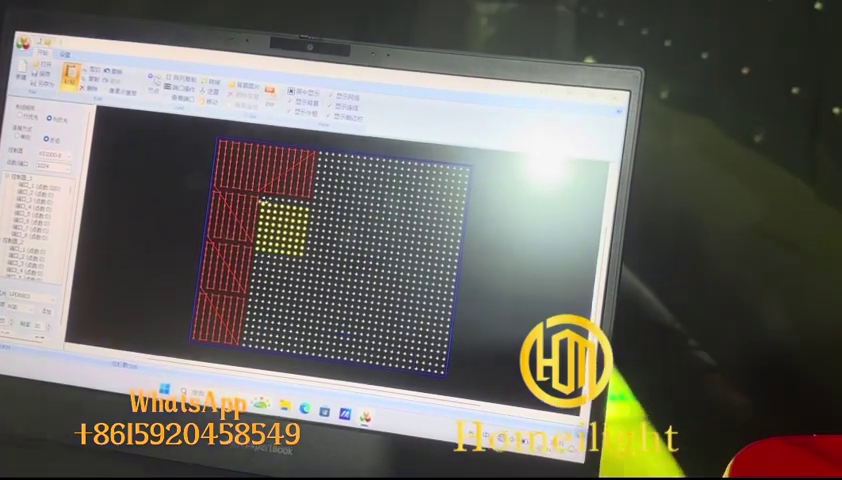
left_click(245, 231)
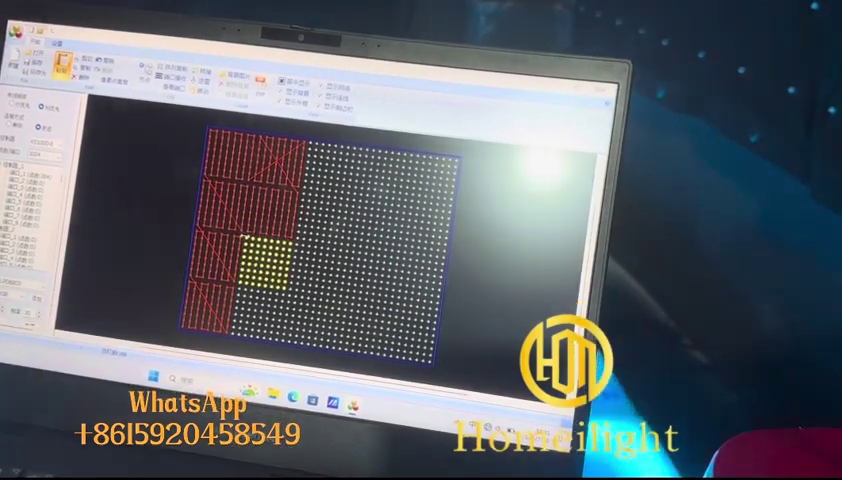
left_click(244, 237)
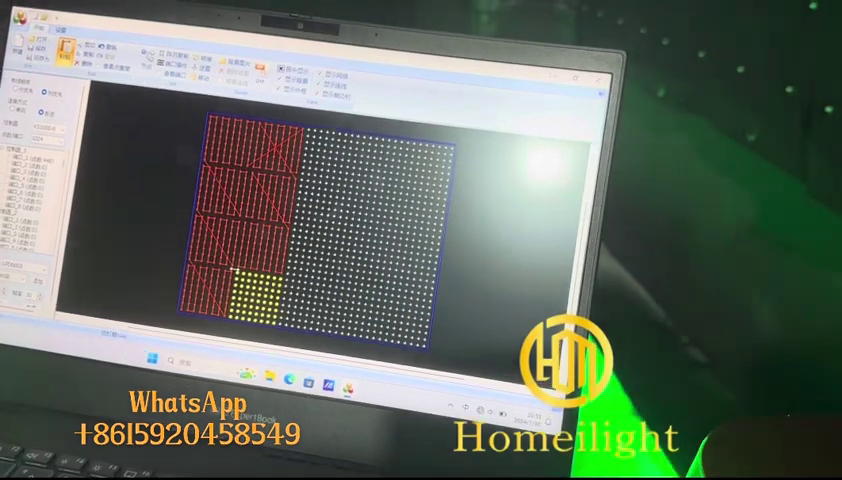
left_click(245, 295)
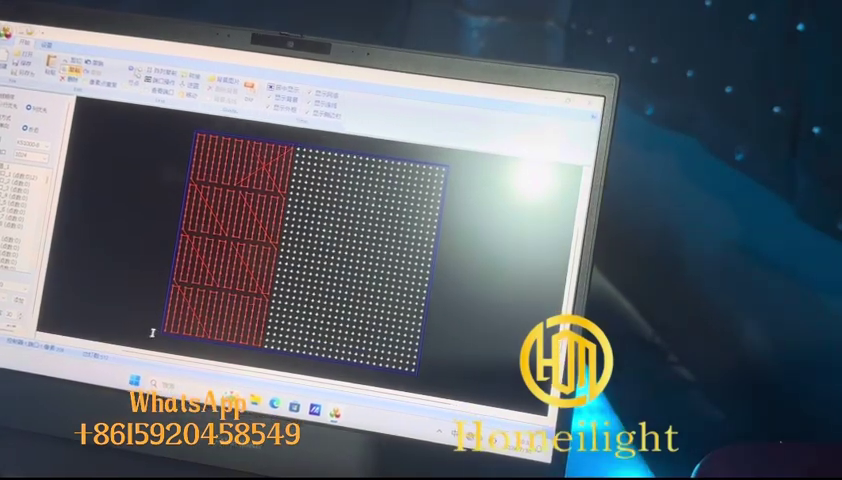
- Map the yellow region to the first port, then select controller port 端口_2
left_click(153, 333)
left_click(277, 160)
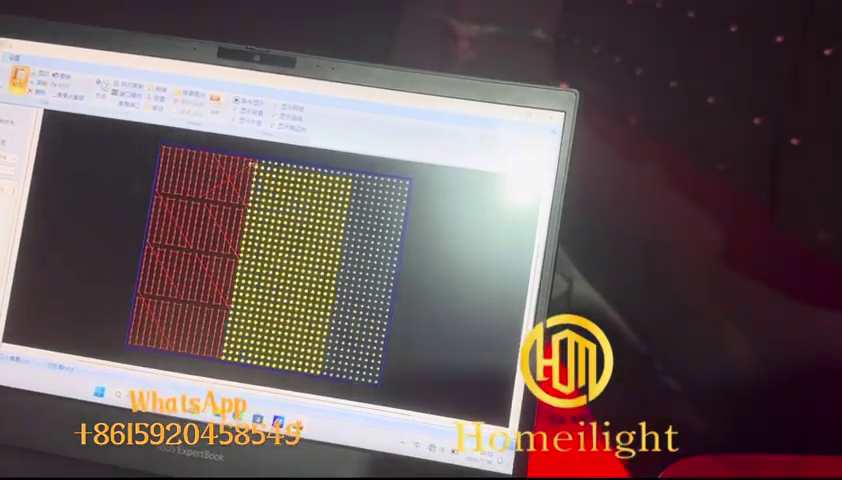
left_click(262, 160)
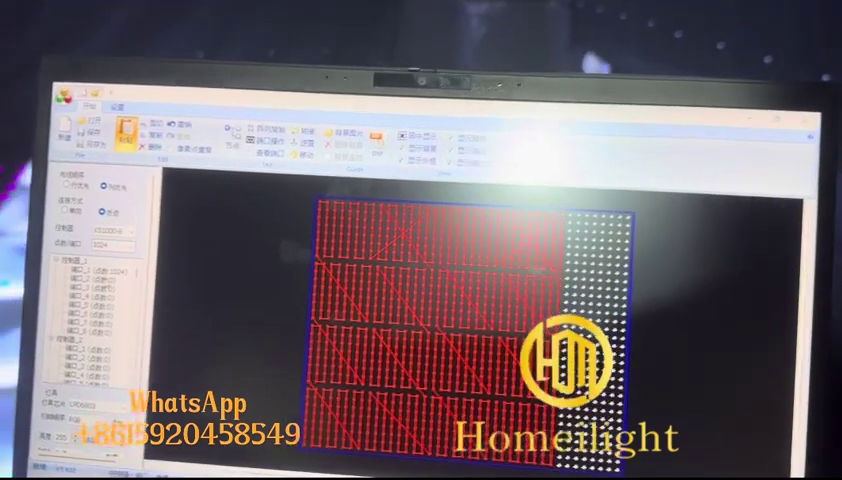
key("Down")
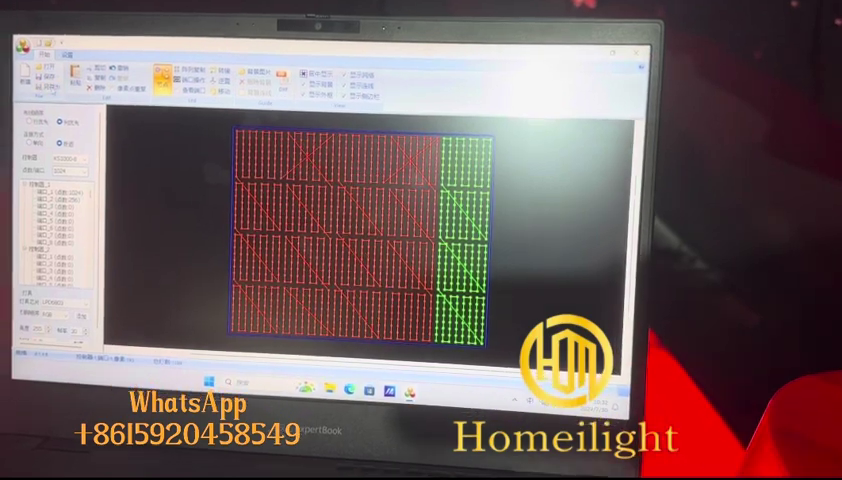
- Save the layout as a new configuration file and close the layout window
left_click(33, 97)
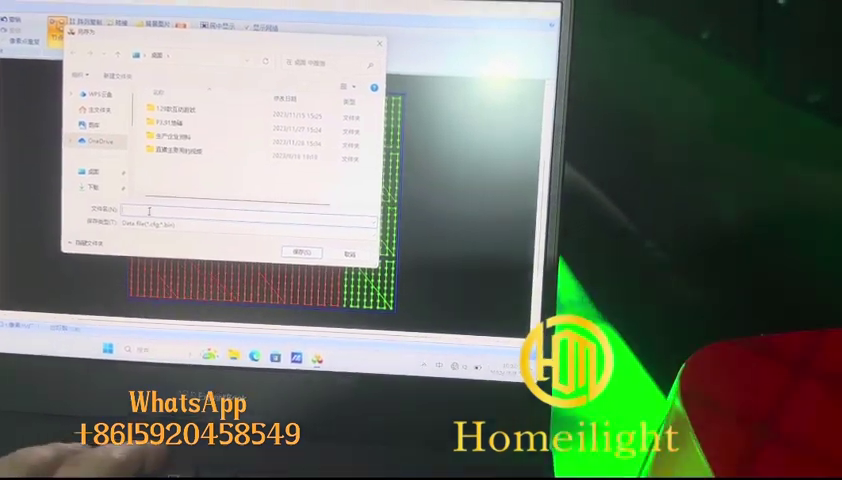
type("6666")
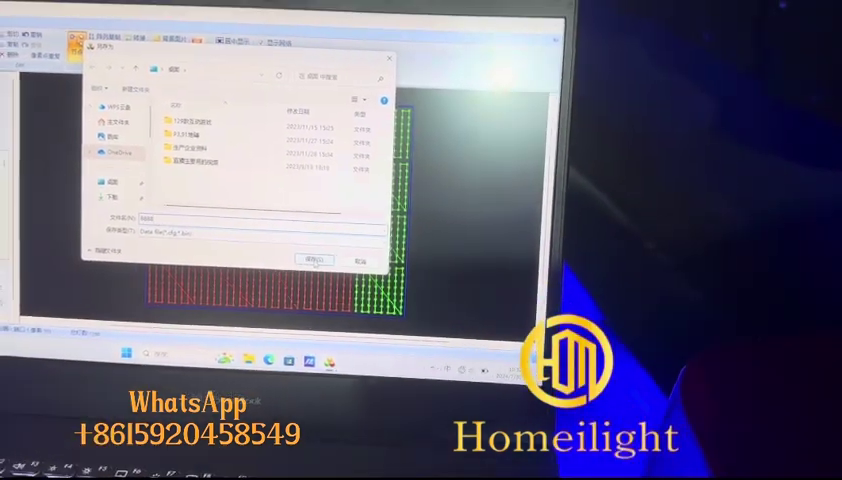
left_click(313, 260)
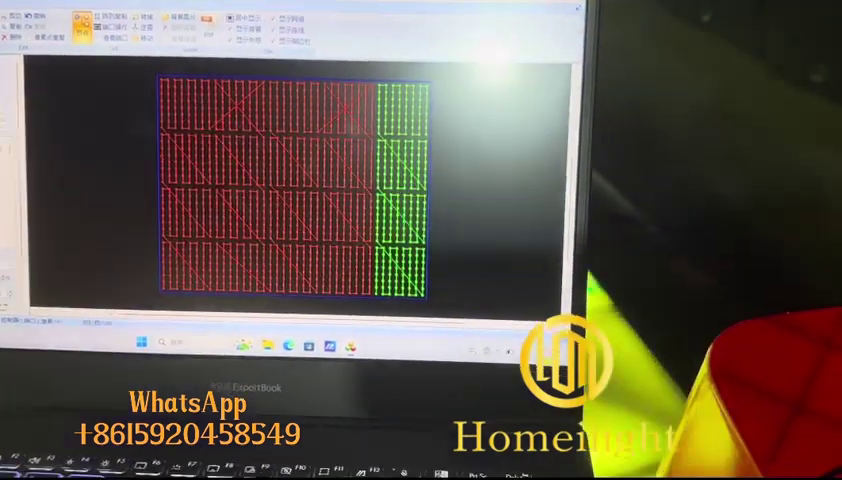
key("alt+F4")
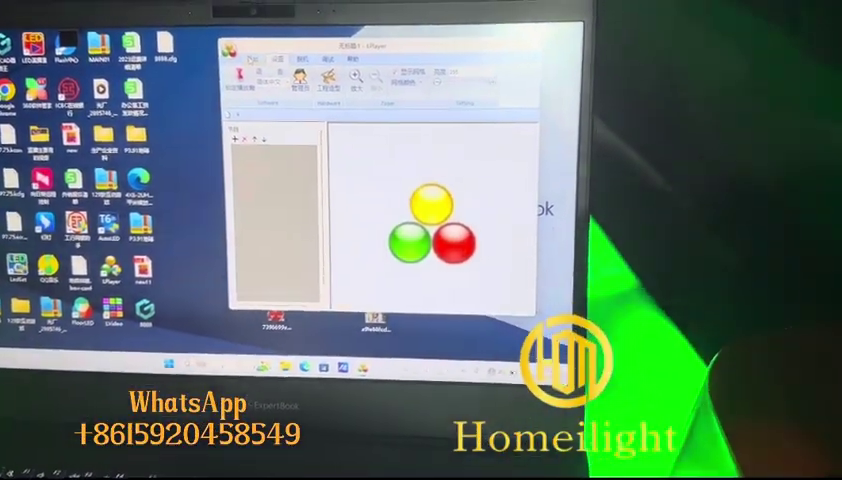
- Add a visual effect to the program with an expanding pattern and rainbow colours
left_click(252, 59)
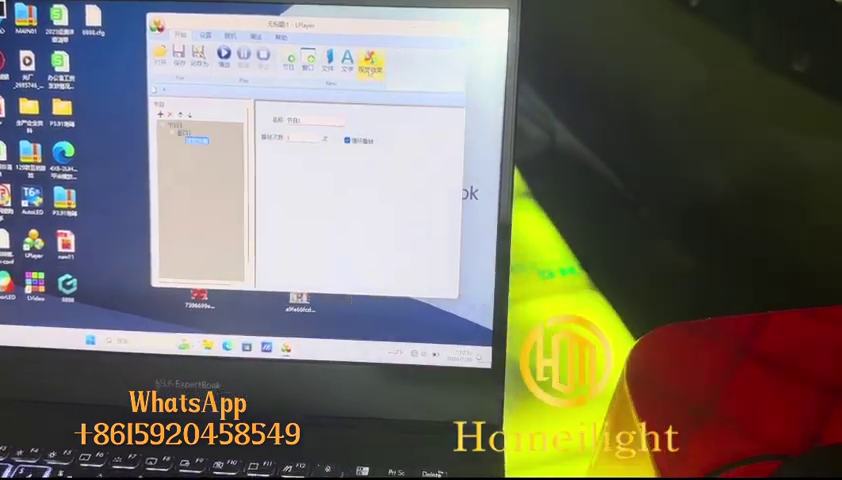
left_click(370, 64)
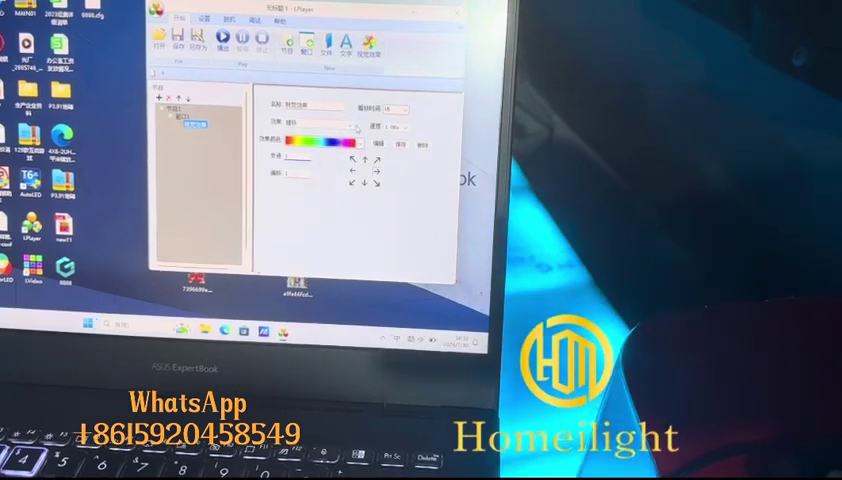
left_click(354, 124)
left_click(340, 130)
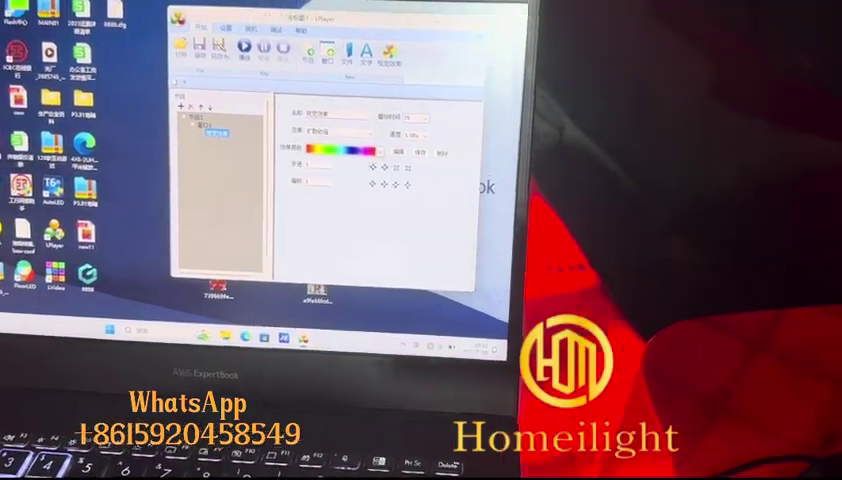
left_click(380, 151)
left_click(340, 172)
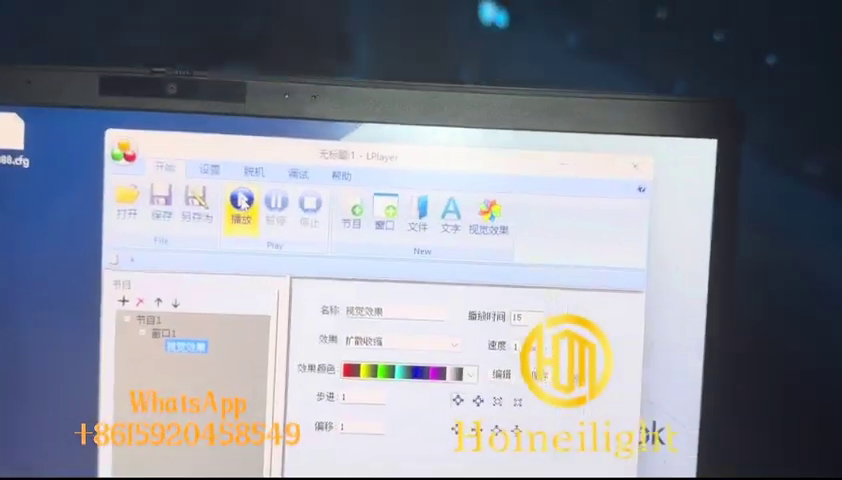
- Play the visual-effect program so the LED floor lights up
left_click(268, 222)
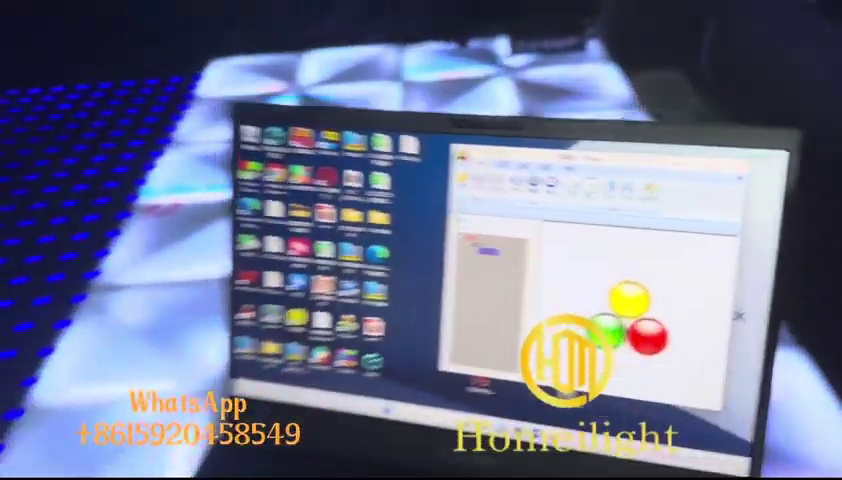